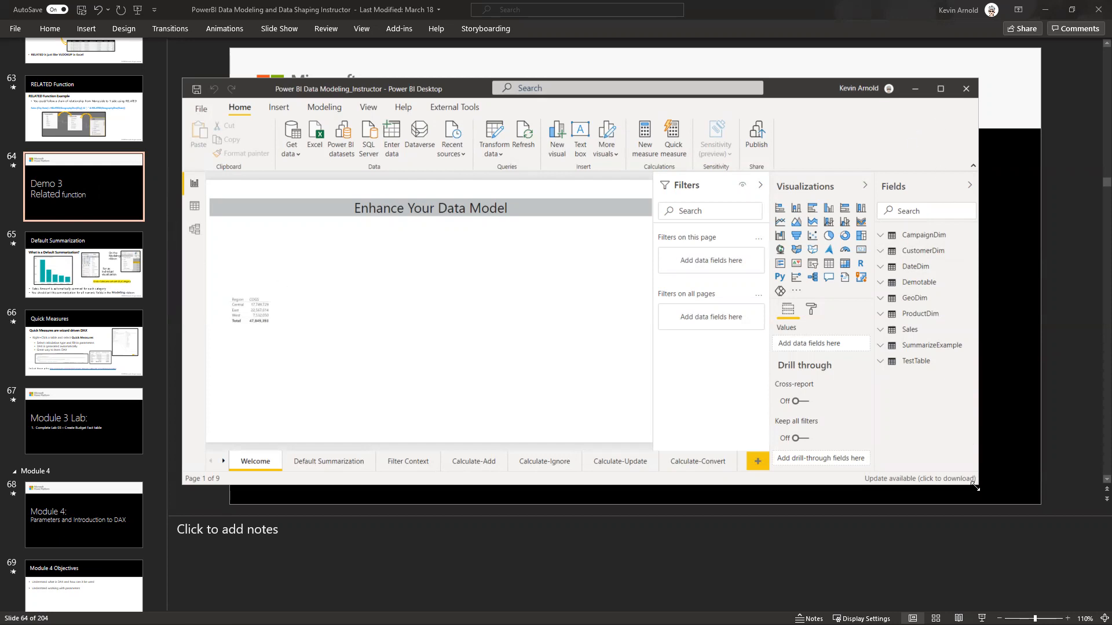
- Enlarge the Power BI Desktop window and look over the queries in the Power Query Editor
{"action": "left_click_drag", "start_coordinate": [975, 487], "coordinate": [1087, 603]}
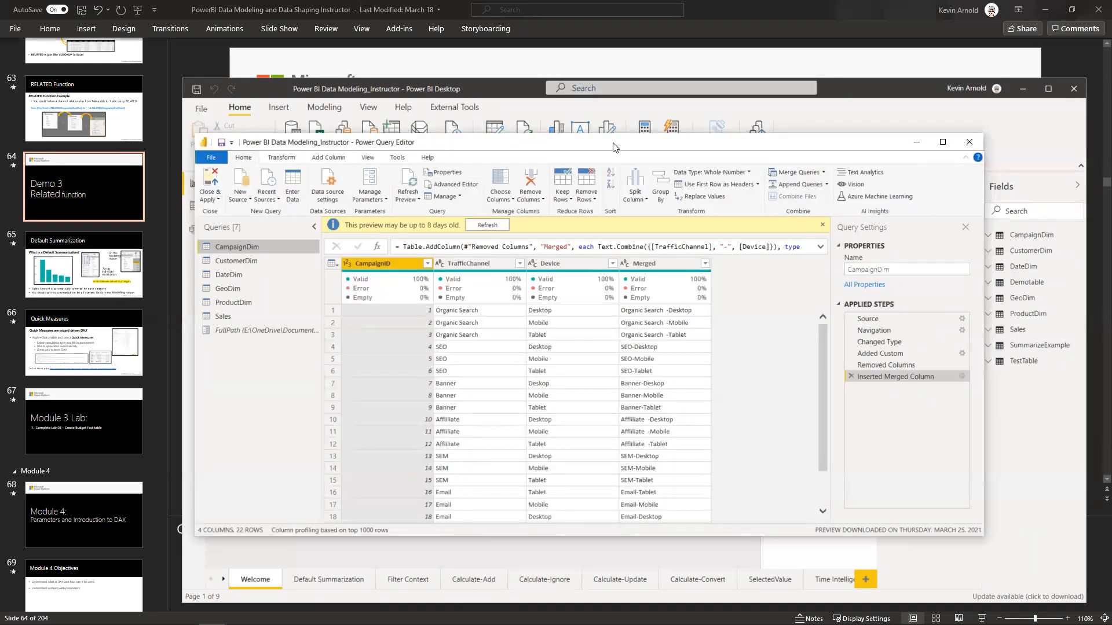
{"action": "left_click_drag", "start_coordinate": [614, 147], "coordinate": [605, 106]}
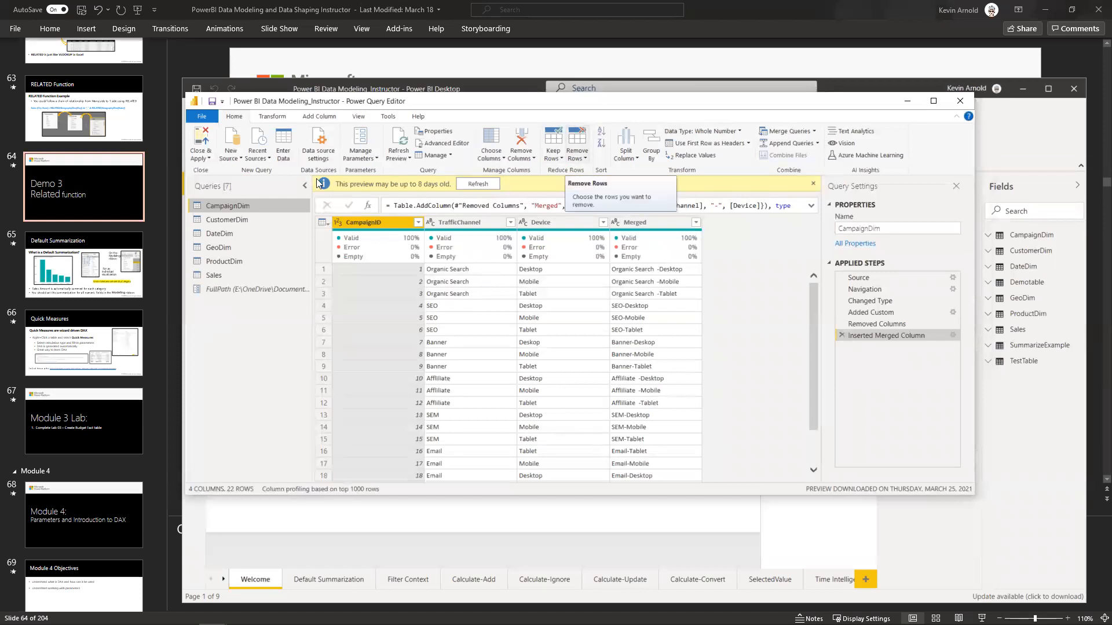
{"action": "left_click", "coordinate": [210, 276]}
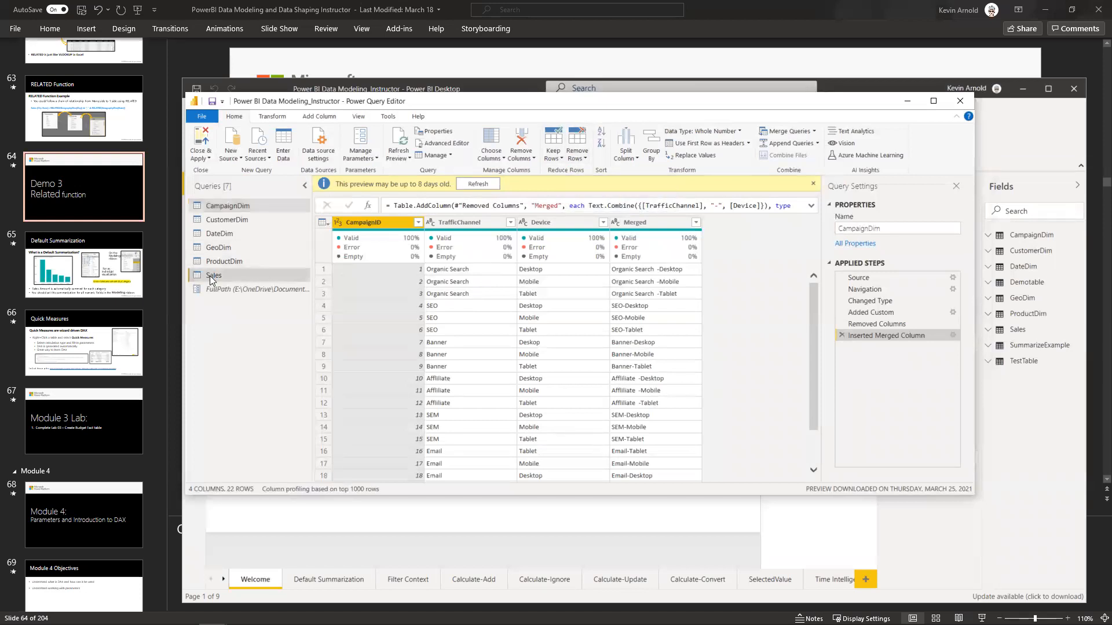
{"action": "left_click_drag", "start_coordinate": [579, 480], "coordinate": [714, 486]}
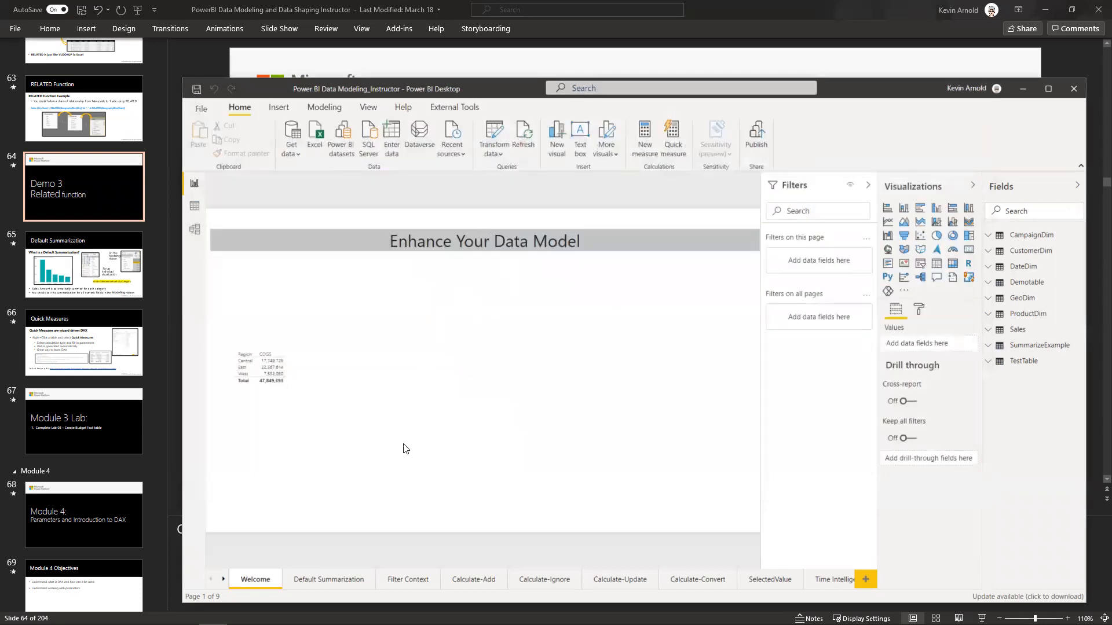
- View the Sales table's data and examine the SalesCOGS column's RELATED formula together with the ProductID column
{"action": "left_click", "coordinate": [194, 206]}
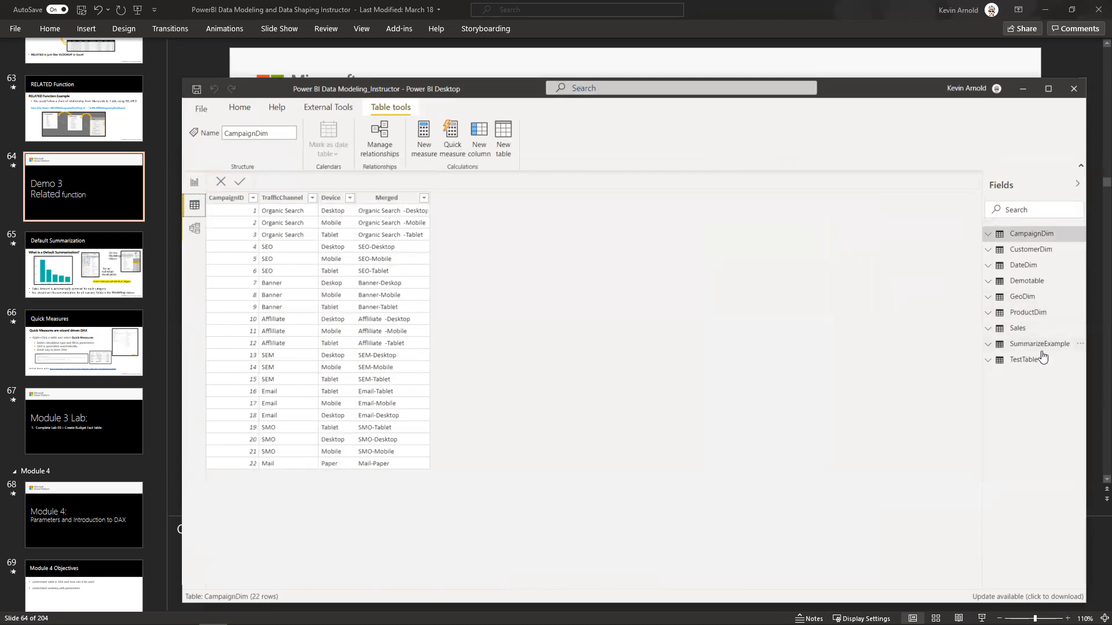
{"action": "left_click", "coordinate": [1022, 331]}
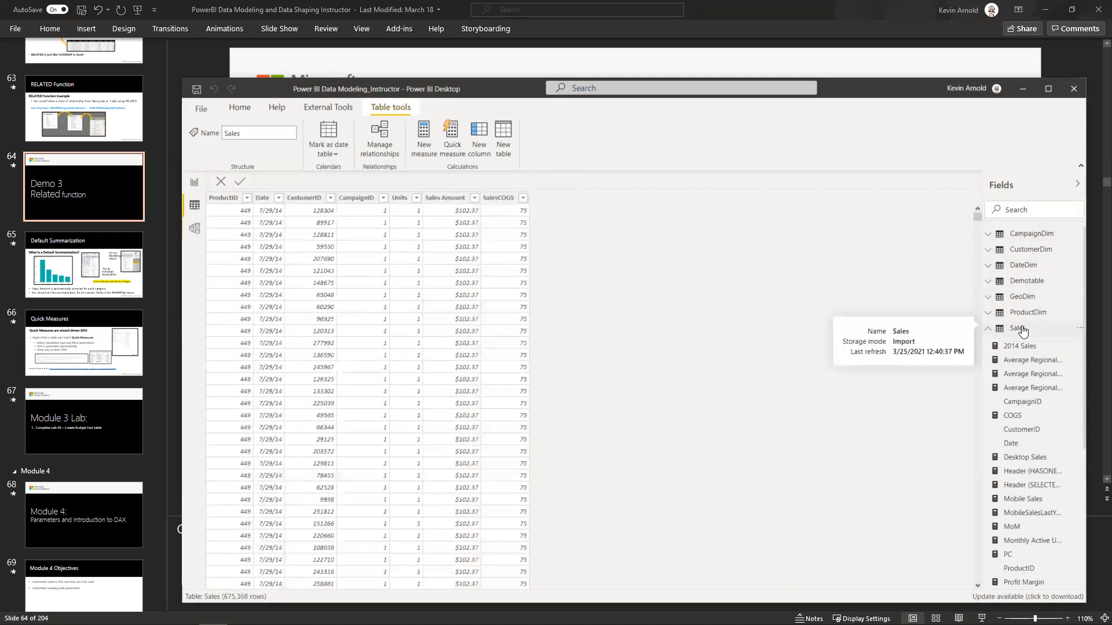
{"action": "left_click", "coordinate": [505, 200]}
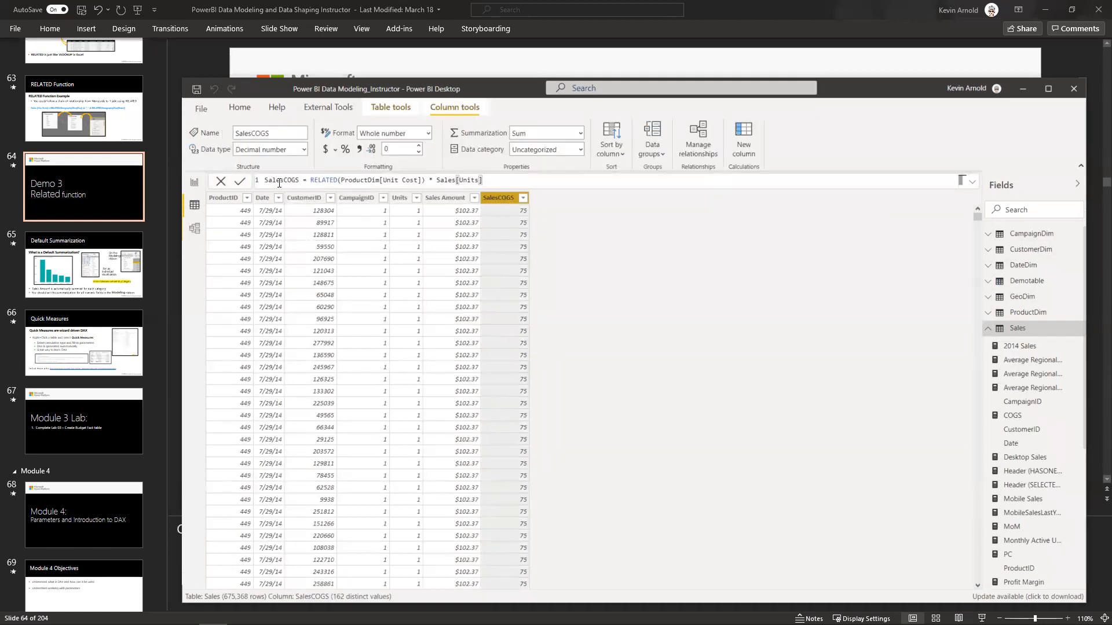
{"action": "left_click_drag", "start_coordinate": [312, 180], "coordinate": [425, 180]}
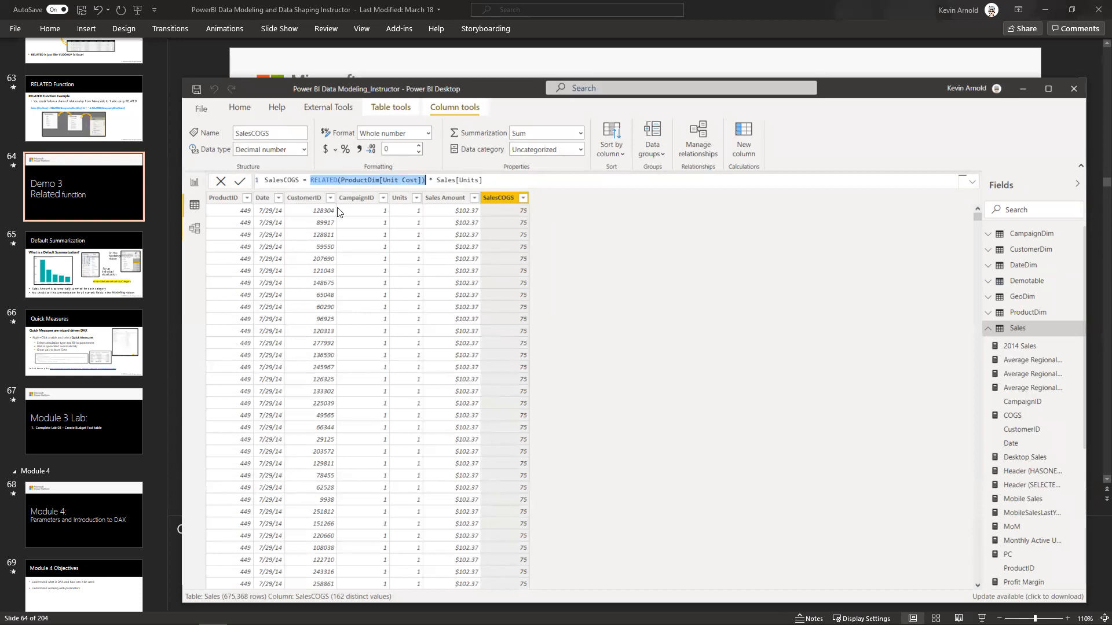
{"action": "left_click", "coordinate": [238, 212]}
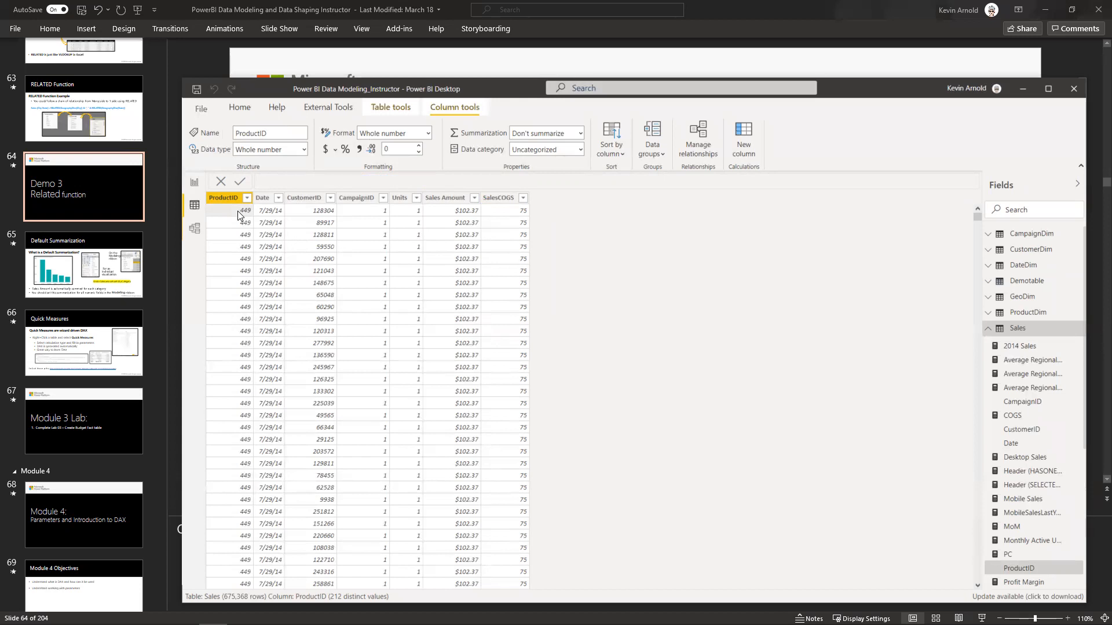
{"action": "left_click", "coordinate": [504, 214]}
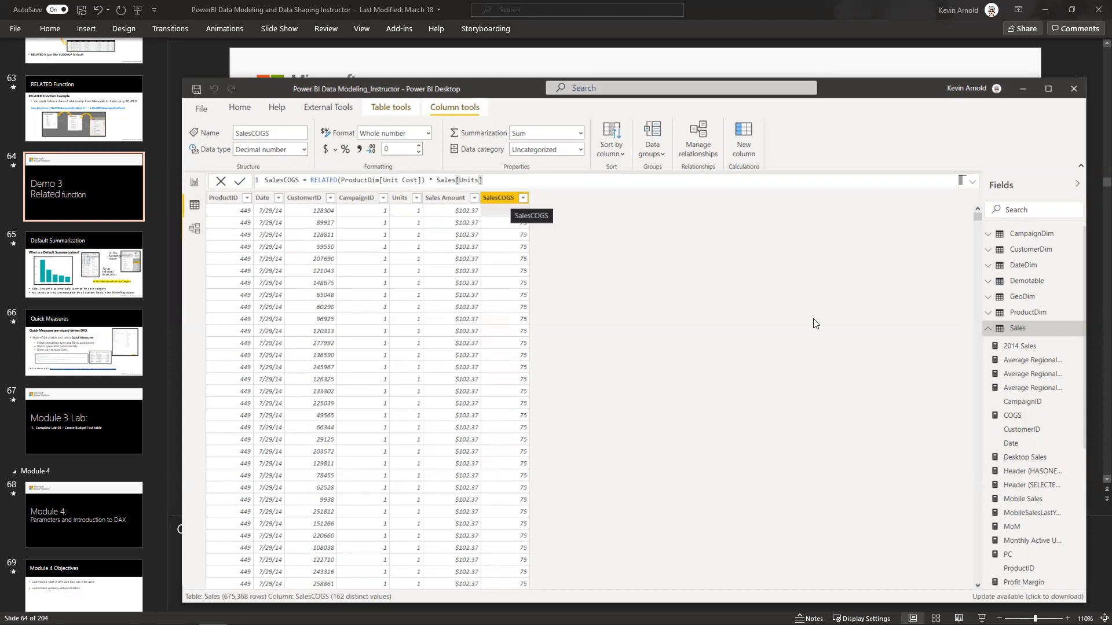
- Create a new measure in the Sales table and name it COG M
{"action": "left_click", "coordinate": [1078, 333]}
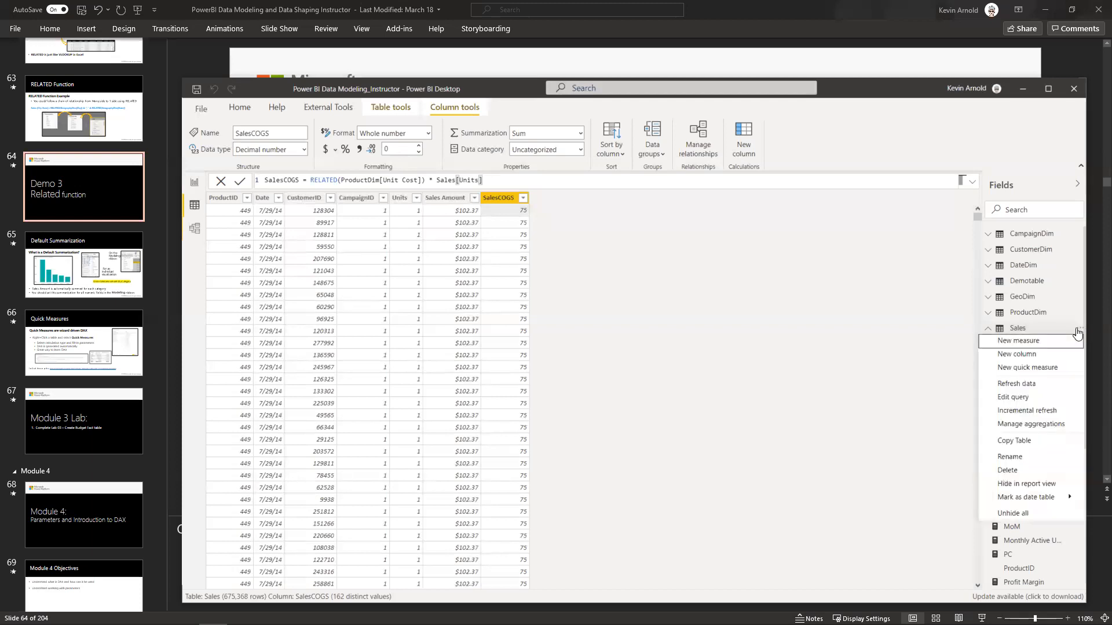
{"action": "left_click", "coordinate": [1044, 342]}
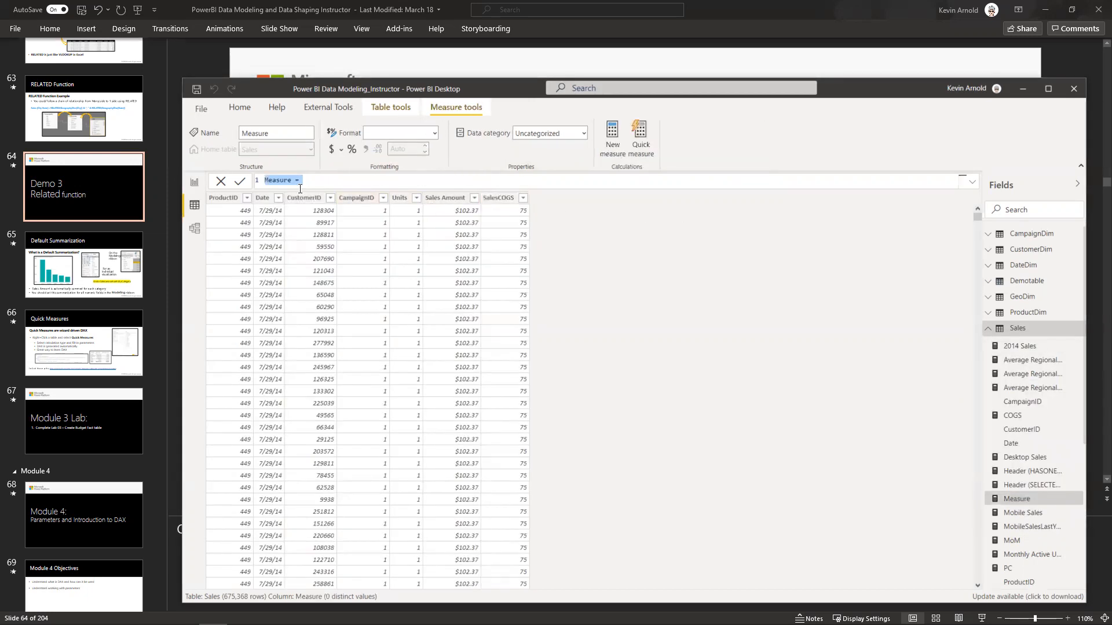
{"action": "left_click", "coordinate": [292, 179]}
{"action": "left_click_drag", "start_coordinate": [292, 179], "coordinate": [270, 181]}
{"action": "type", "text": "COG M"}
- Begin the COG M formula with the SUMX function, using Sales as its table argument
{"action": "type", "text": "SU"}
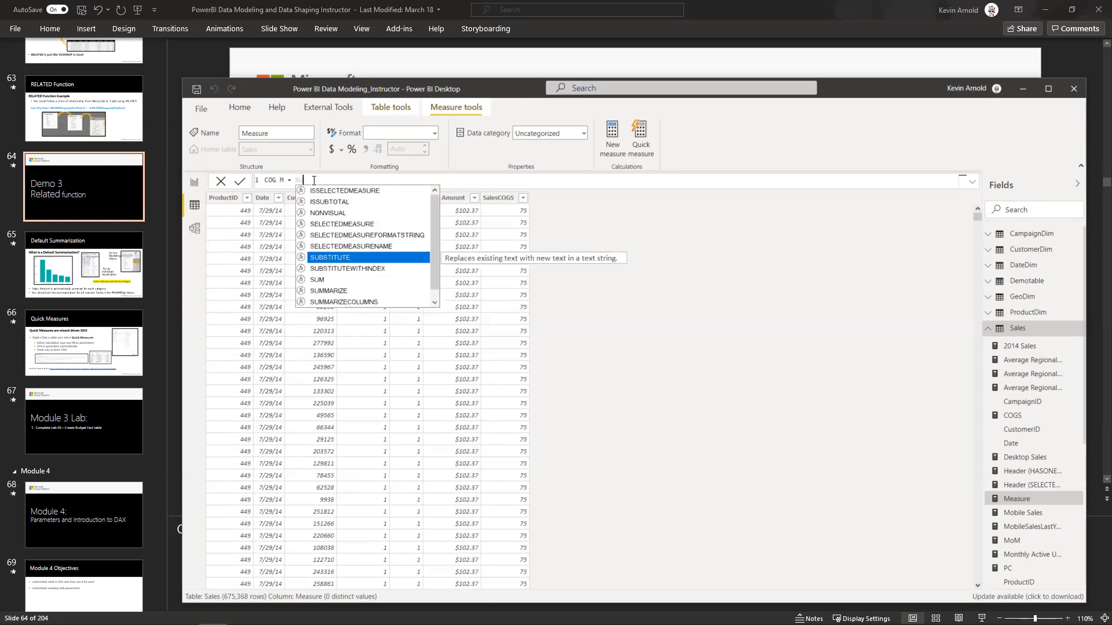
{"action": "type", "text": "M"}
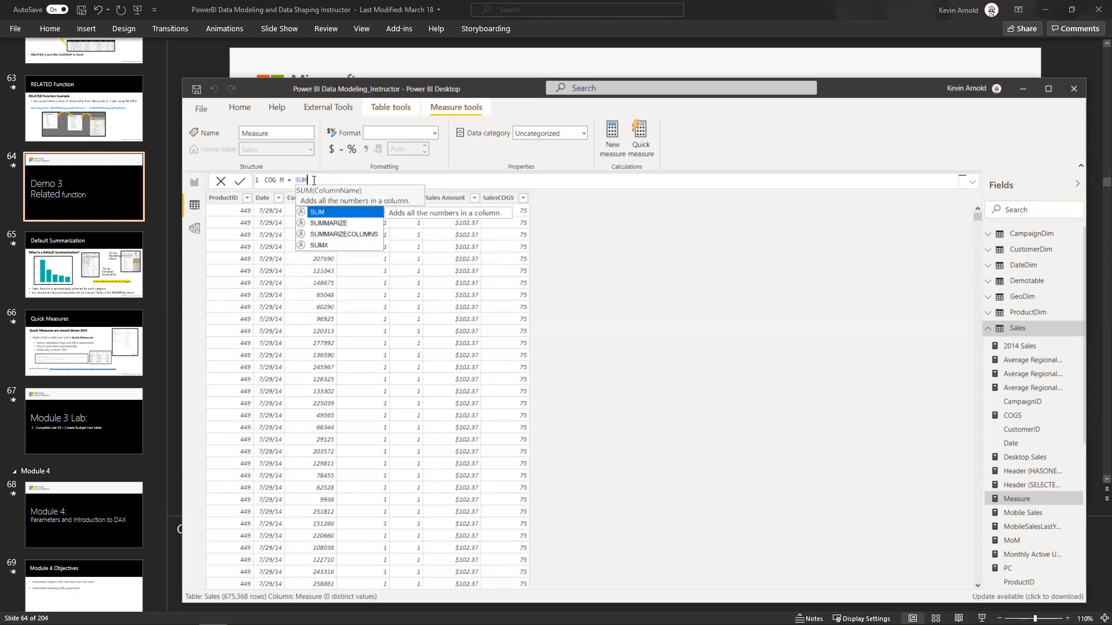
{"action": "key", "text": "Down"}
{"action": "key", "text": "Down"}
{"action": "key", "text": "Down"}
{"action": "key", "text": "Tab"}
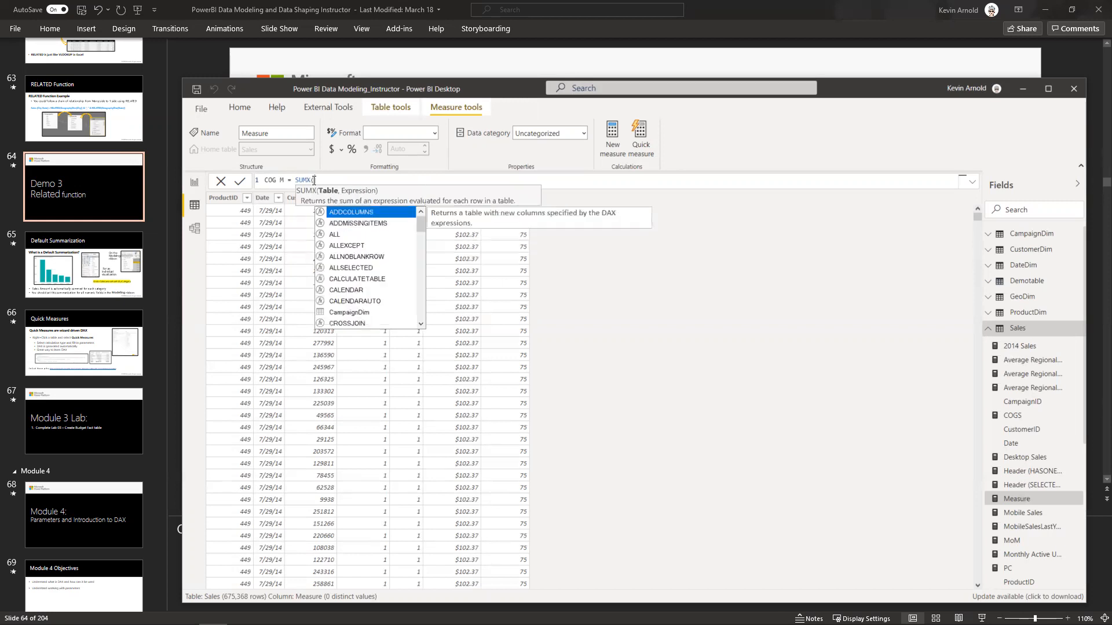
{"action": "type", "text": "Sales"}
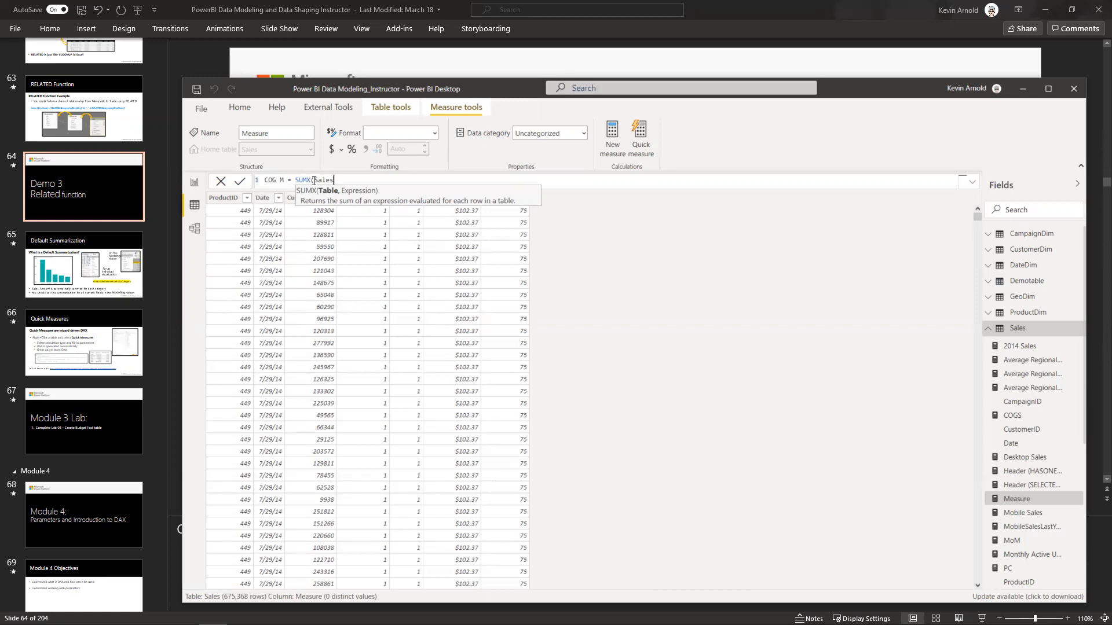
- Add the RELATED function with ProductDim[Unit Cost] as the start of the SUMX expression
{"action": "type", "text": ",rela"}
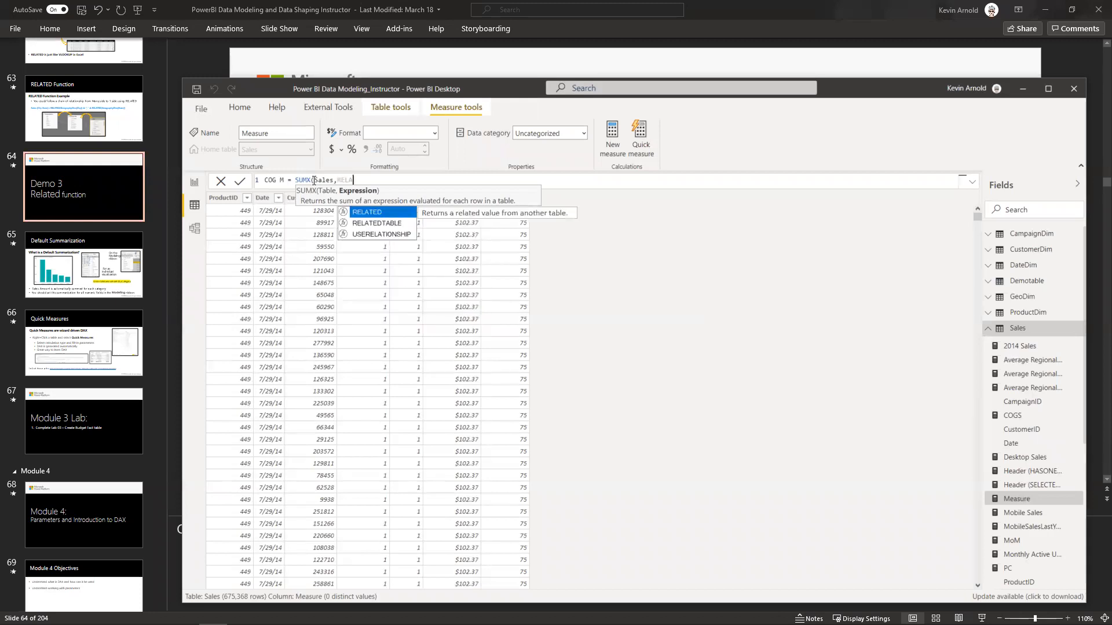
{"action": "key", "text": "Tab"}
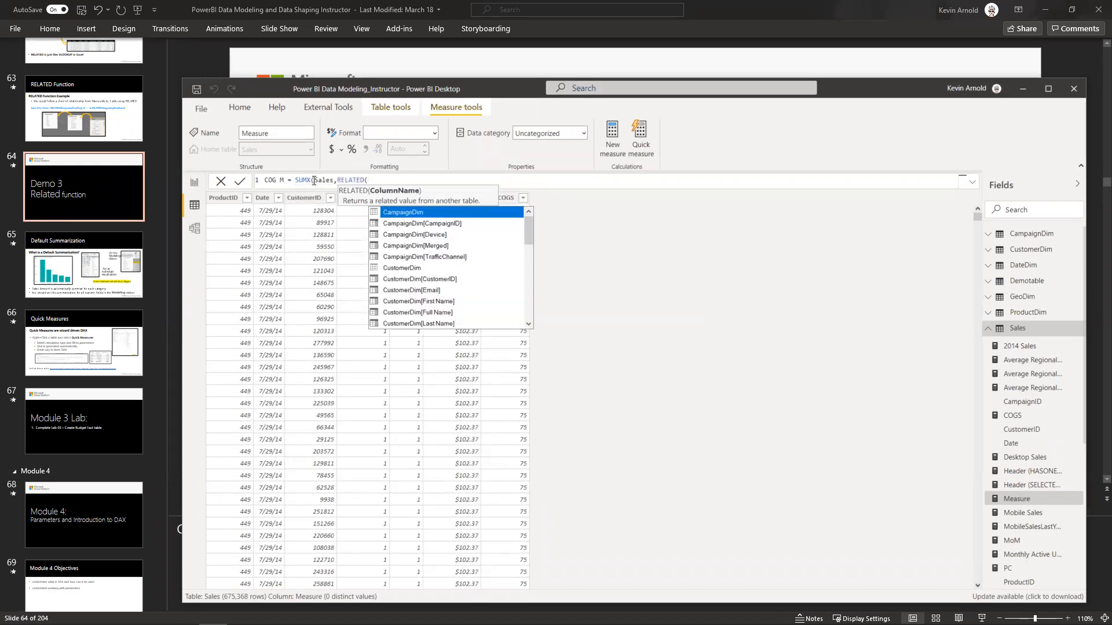
{"action": "type", "text": "Pro"}
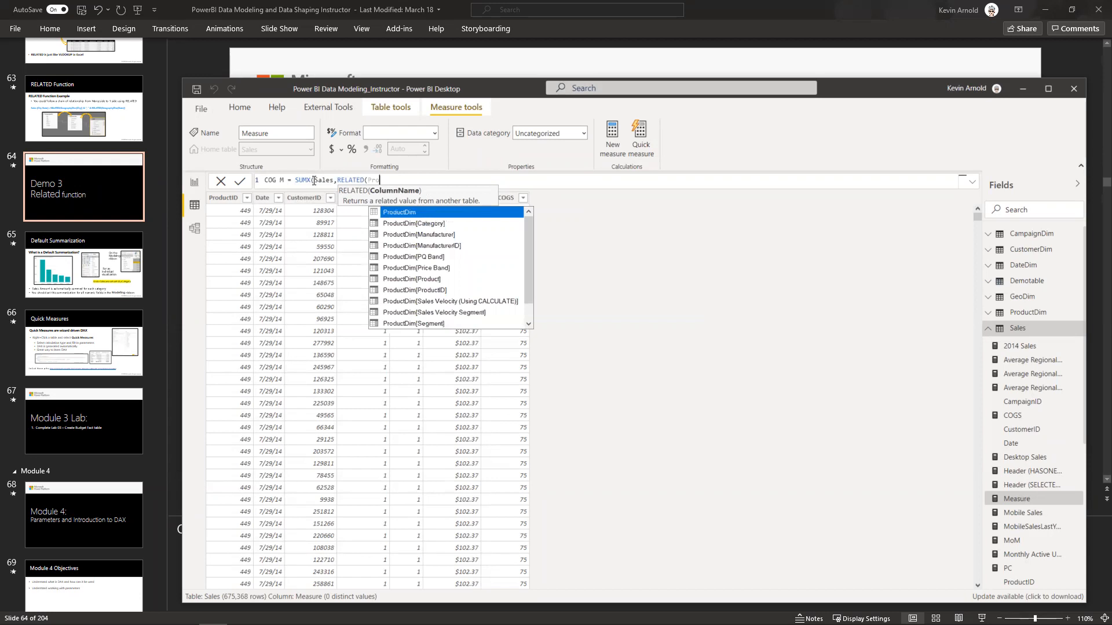
{"action": "type", "text": "ductDim["}
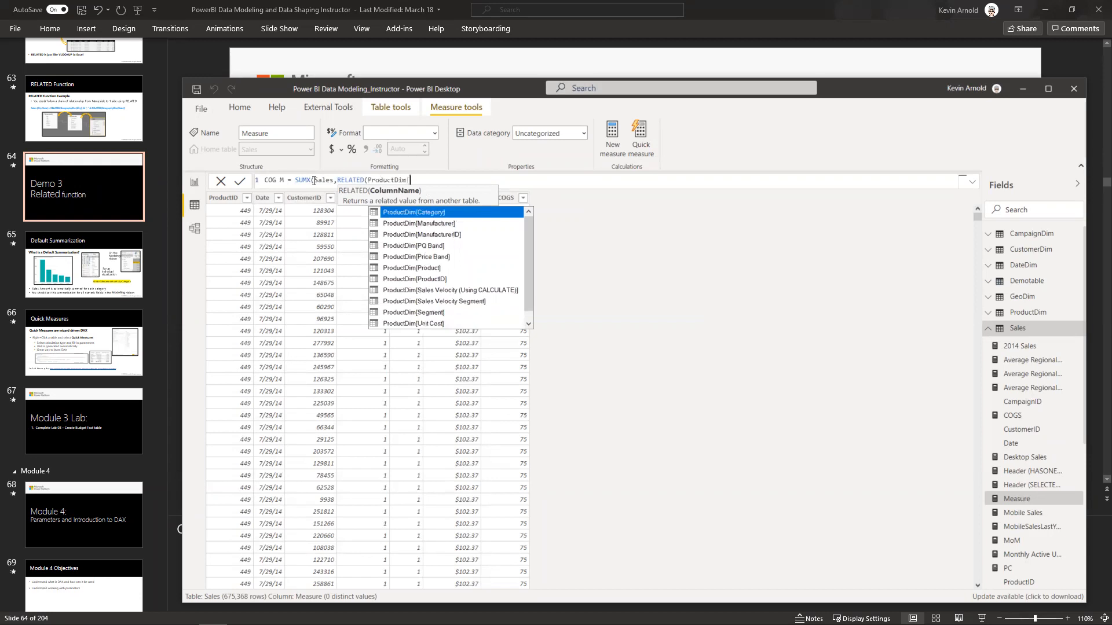
{"action": "type", "text": "u"}
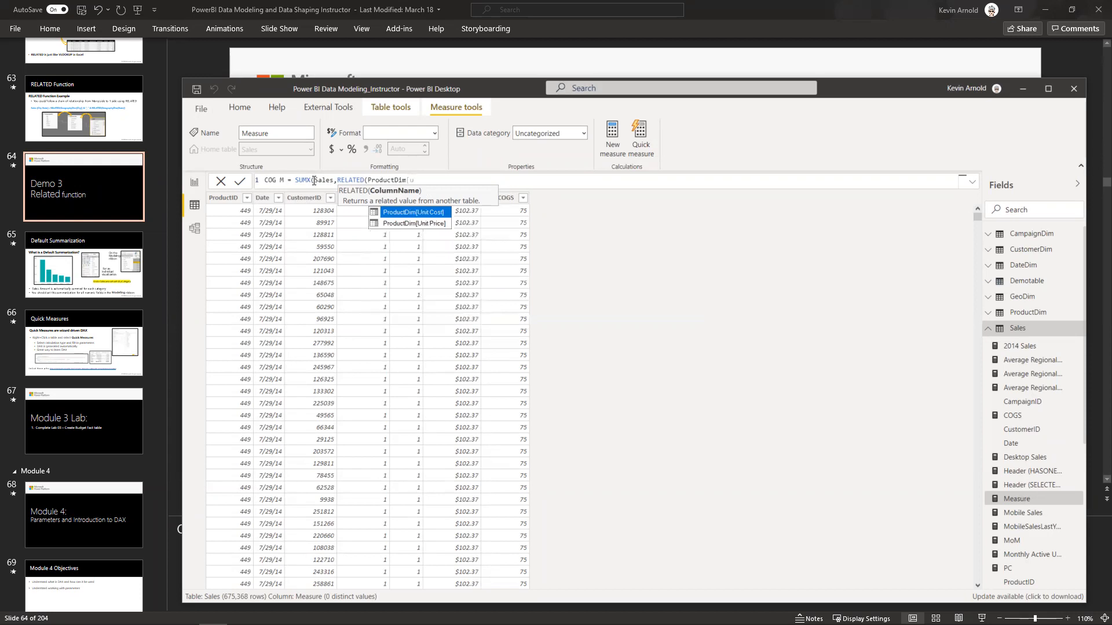
{"action": "key", "text": "Tab"}
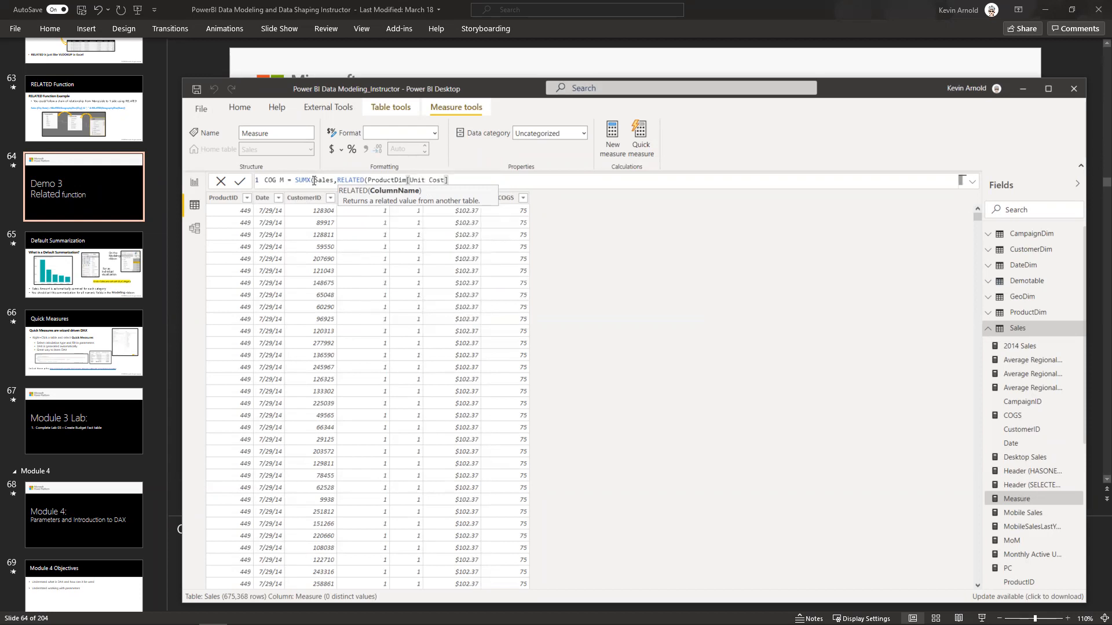
- Complete the measure as COG M = SUMX(Sales,RELATED(ProductDim[Unit Cost])*Sales[Units]) and commit it
{"action": "type", "text": "*sale"}
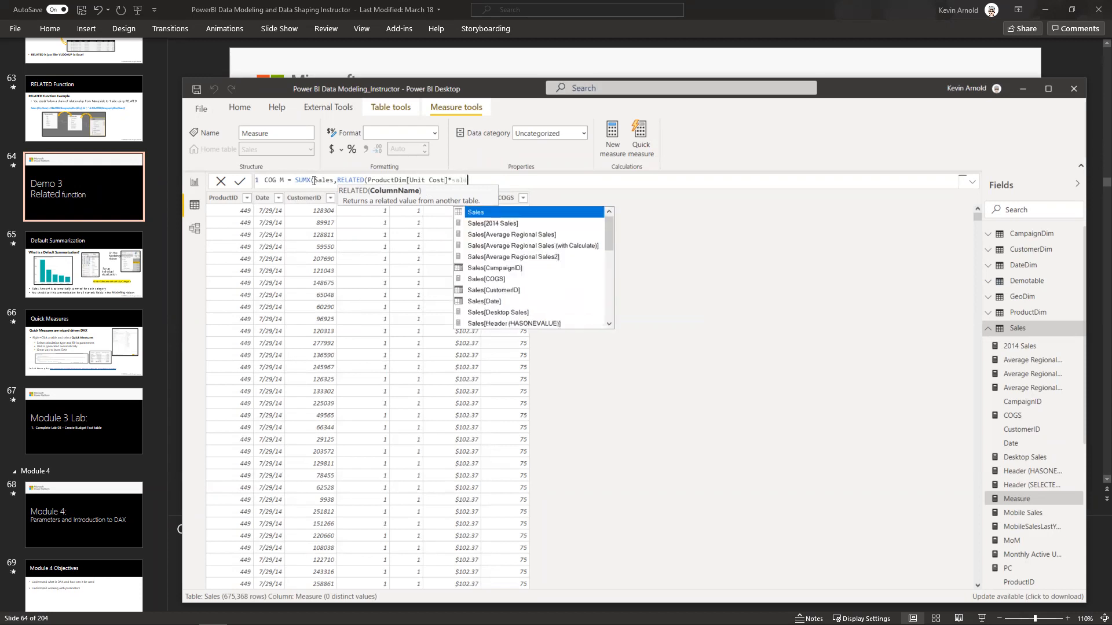
{"action": "key", "text": "Tab"}
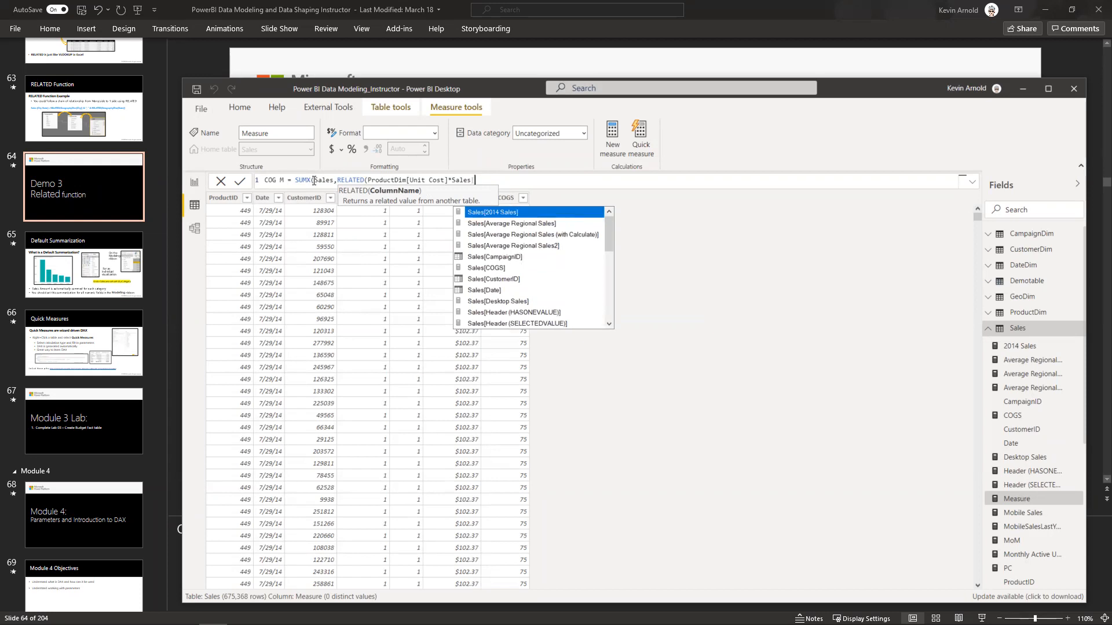
{"action": "type", "text": "[u"}
{"action": "key", "text": "Tab"}
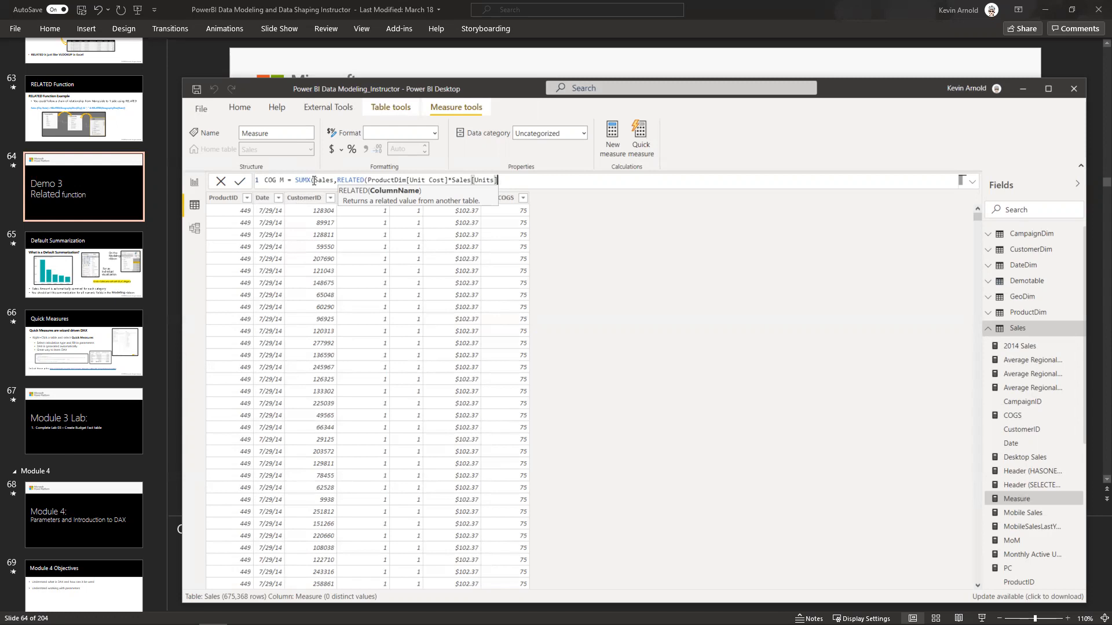
{"action": "left_click", "coordinate": [450, 180]}
{"action": "type", "text": ")"}
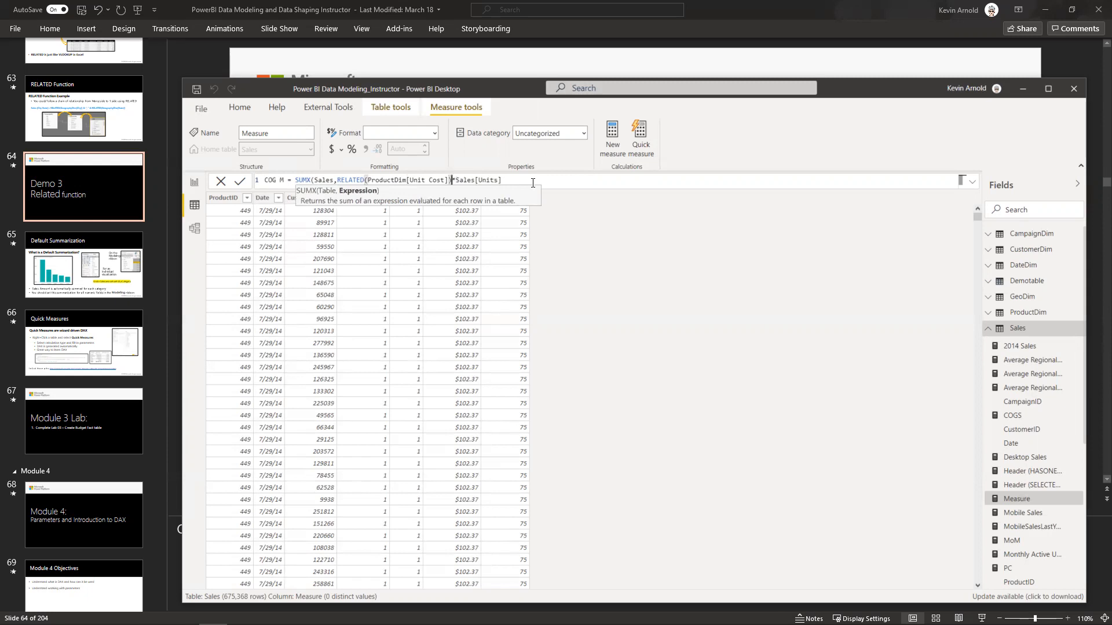
{"action": "left_click", "coordinate": [562, 183]}
{"action": "type", "text": ")"}
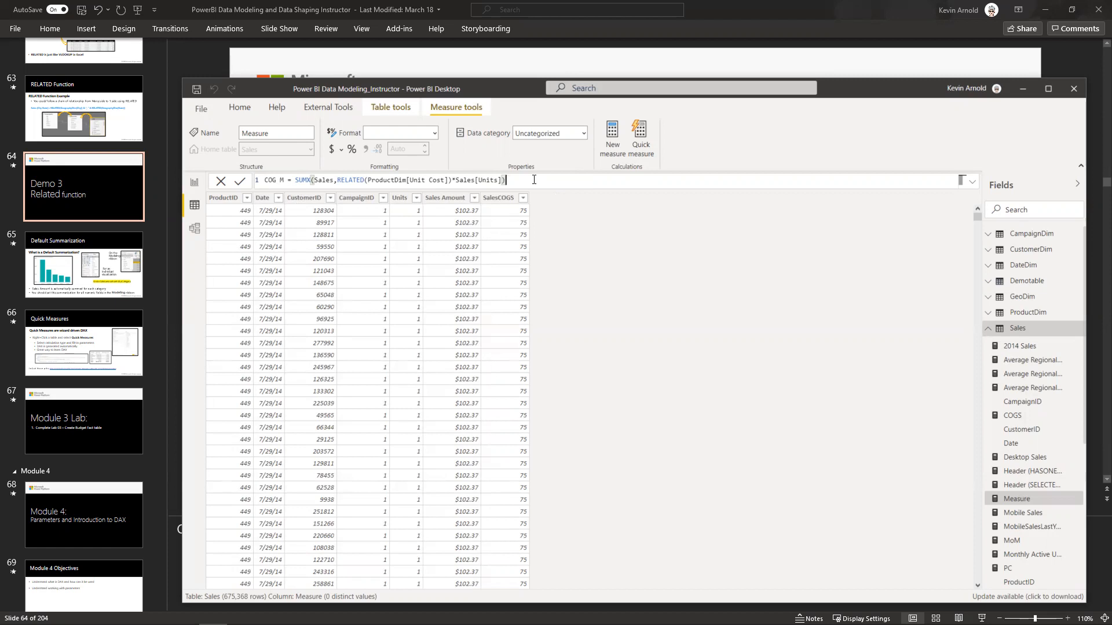
{"action": "key", "text": "Return"}
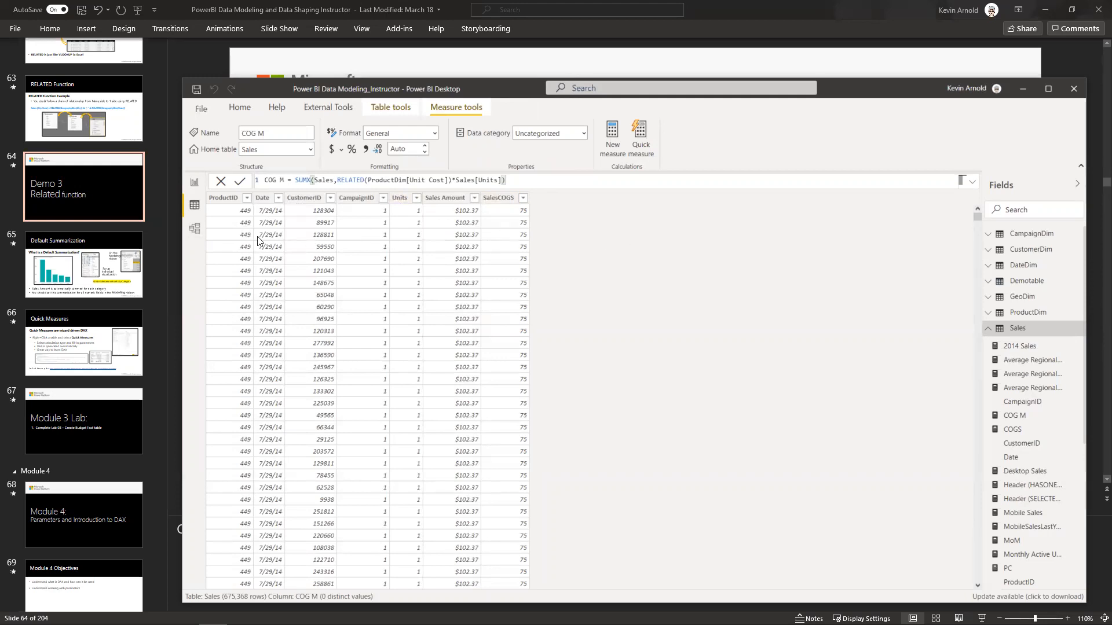
- Examine the relationship between ProductDim and Sales in the model diagram
{"action": "left_click", "coordinate": [194, 229]}
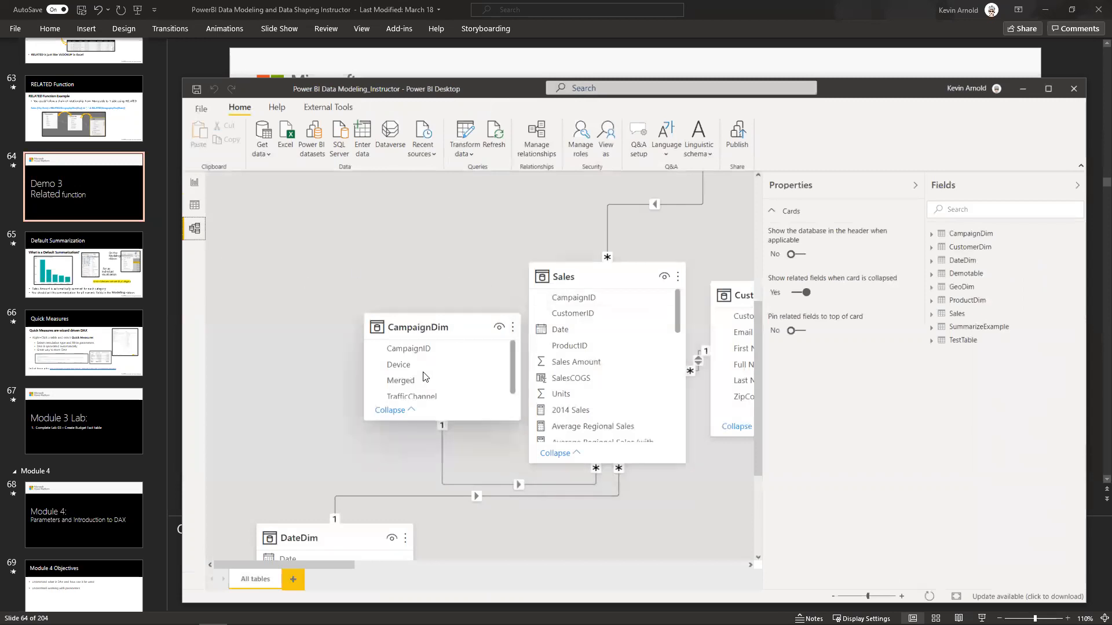
{"action": "left_click", "coordinate": [930, 597]}
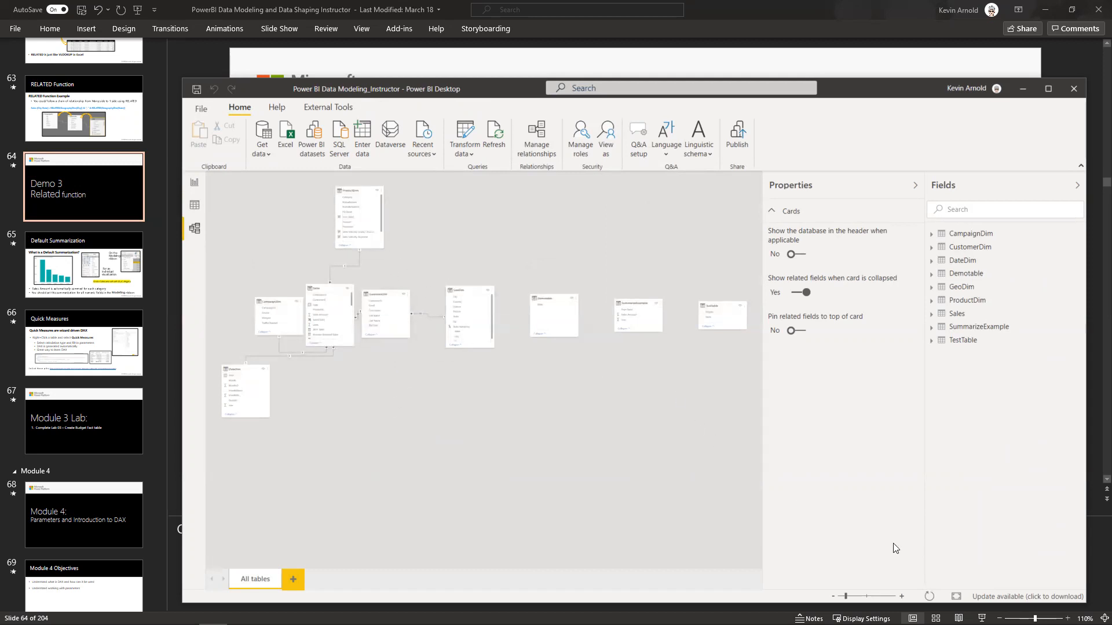
{"action": "left_click", "coordinate": [845, 597]}
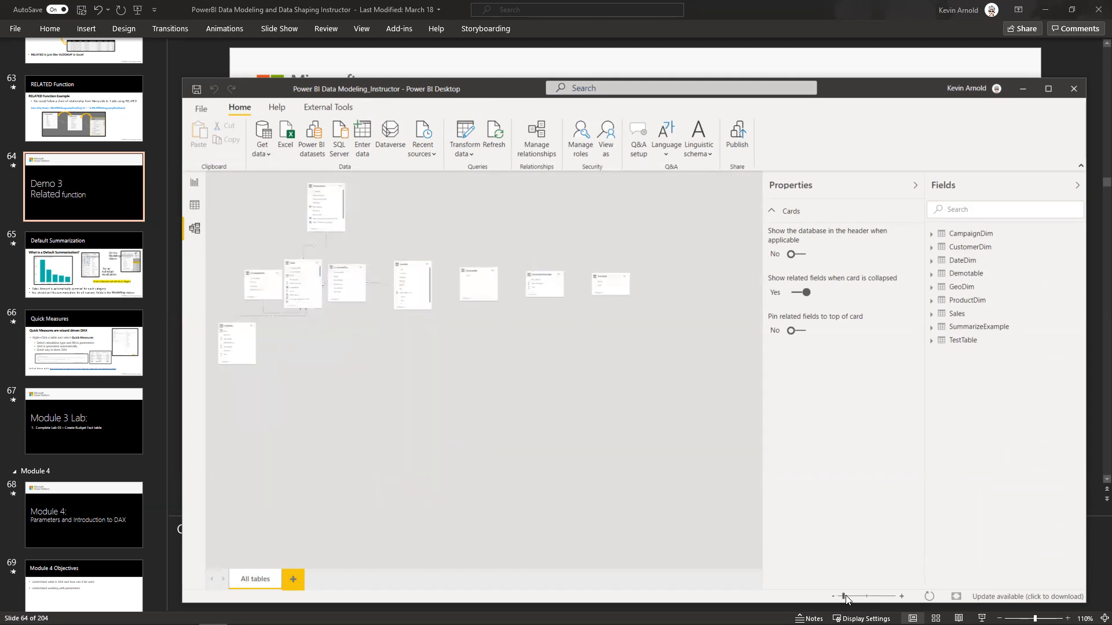
{"action": "mouse_move", "coordinate": [843, 595]}
{"action": "left_mouse_down"}
{"action": "mouse_move", "coordinate": [876, 594]}
{"action": "mouse_move", "coordinate": [856, 600]}
{"action": "left_mouse_up"}
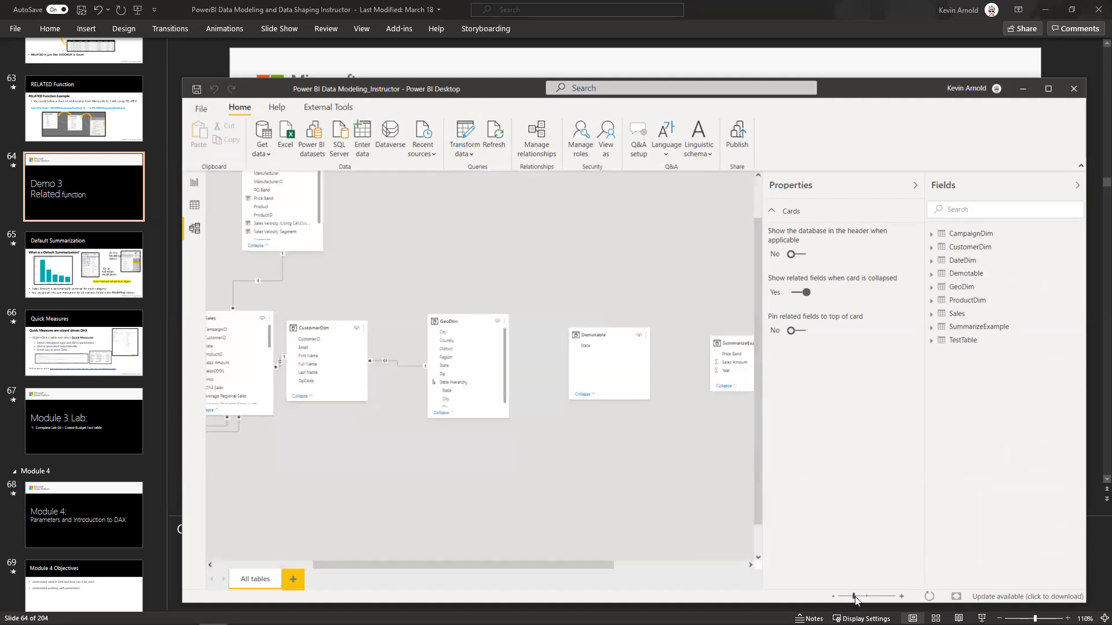
{"action": "left_click_drag", "start_coordinate": [272, 435], "coordinate": [387, 496]}
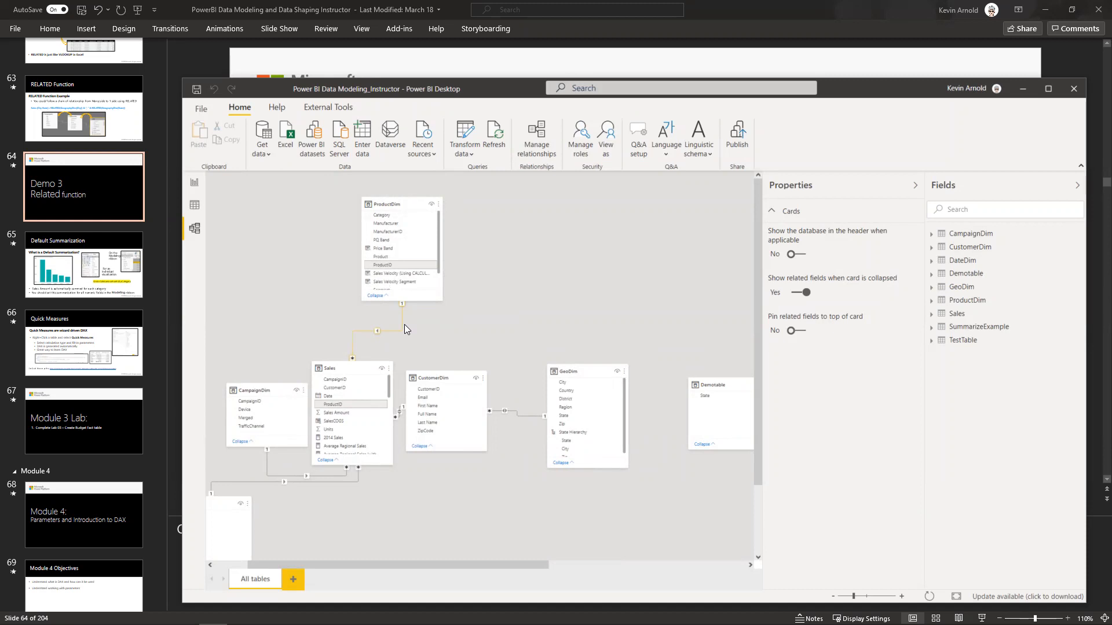
{"action": "left_click", "coordinate": [484, 315]}
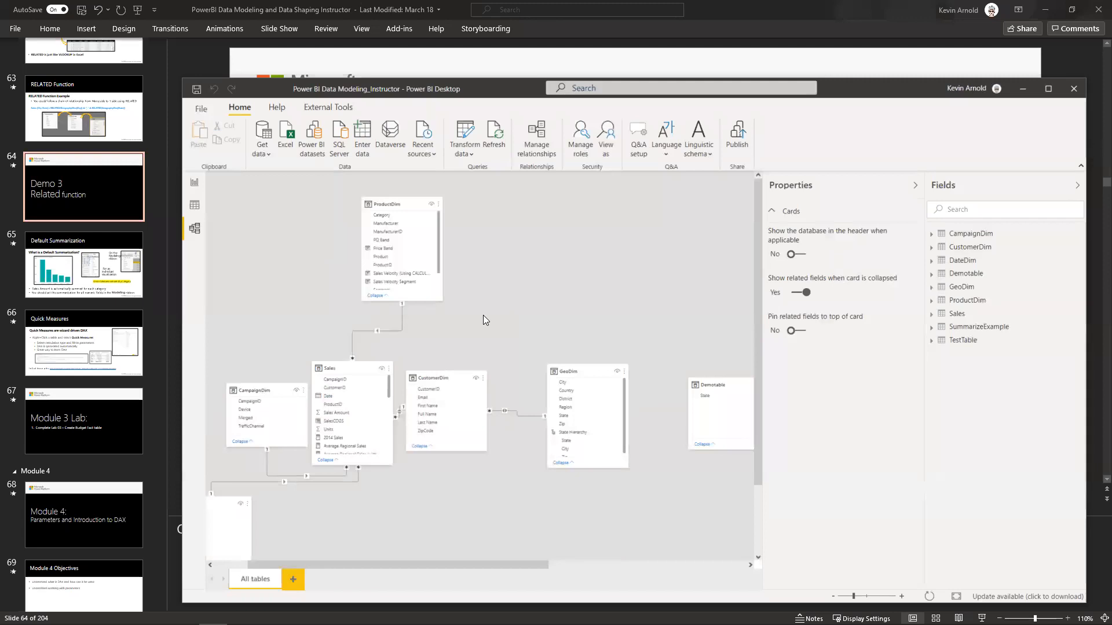
- Switch to PowerPoint and display slide 65, Default Summarization
{"action": "left_click", "coordinate": [90, 254]}
{"action": "left_click", "coordinate": [91, 258]}
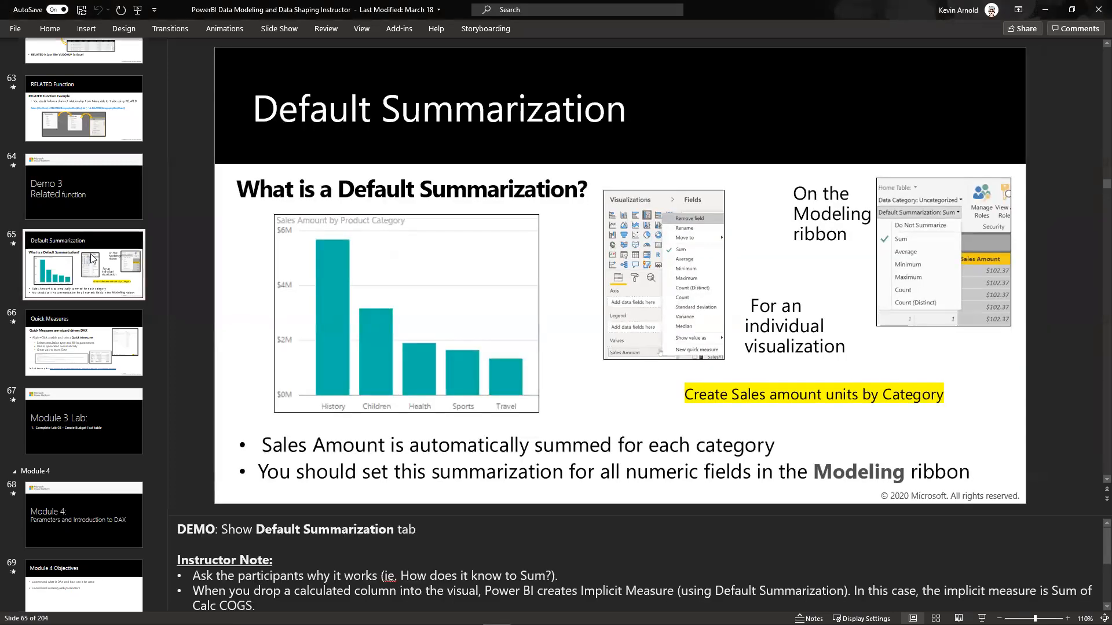